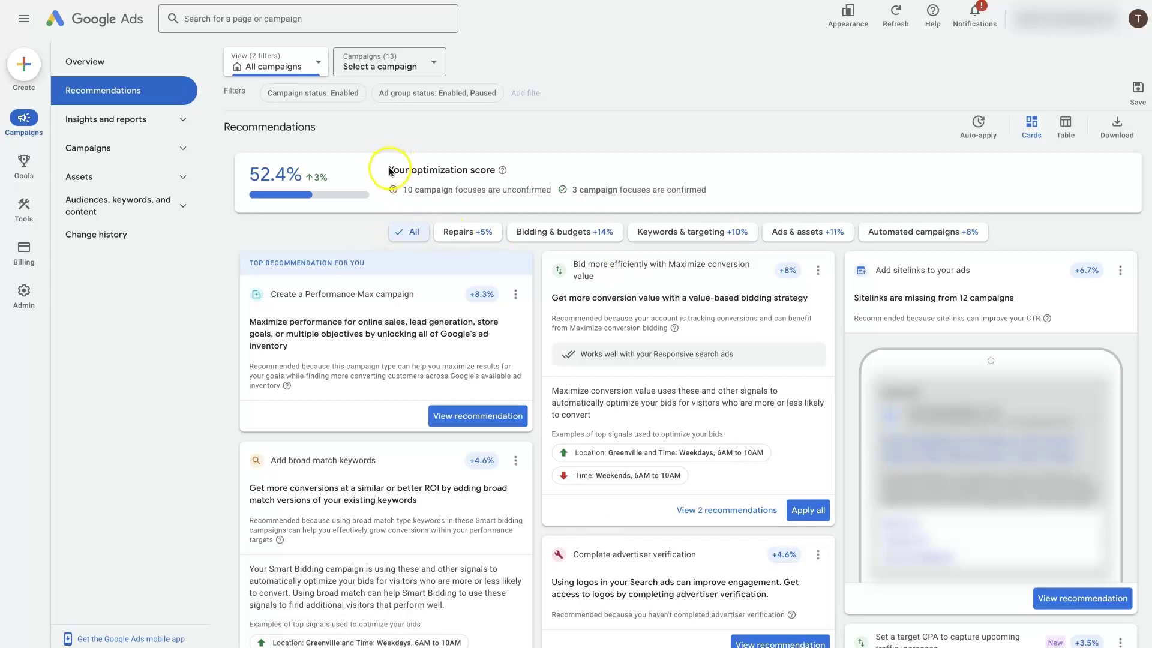
- Review the 52.4% optimization score heading and the recommendation cards below it
{"action": "left_click_drag", "start_coordinate": [389, 171], "coordinate": [493, 167]}
{"action": "left_click", "coordinate": [542, 128]}
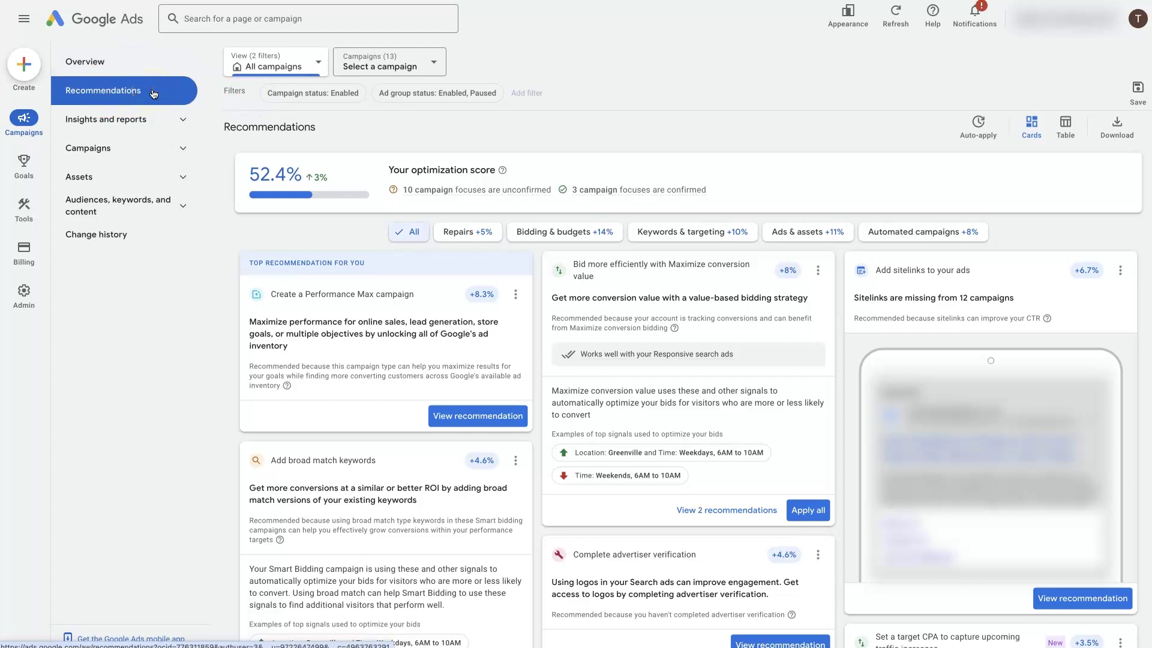
{"action": "mouse_move", "coordinate": [303, 172]}
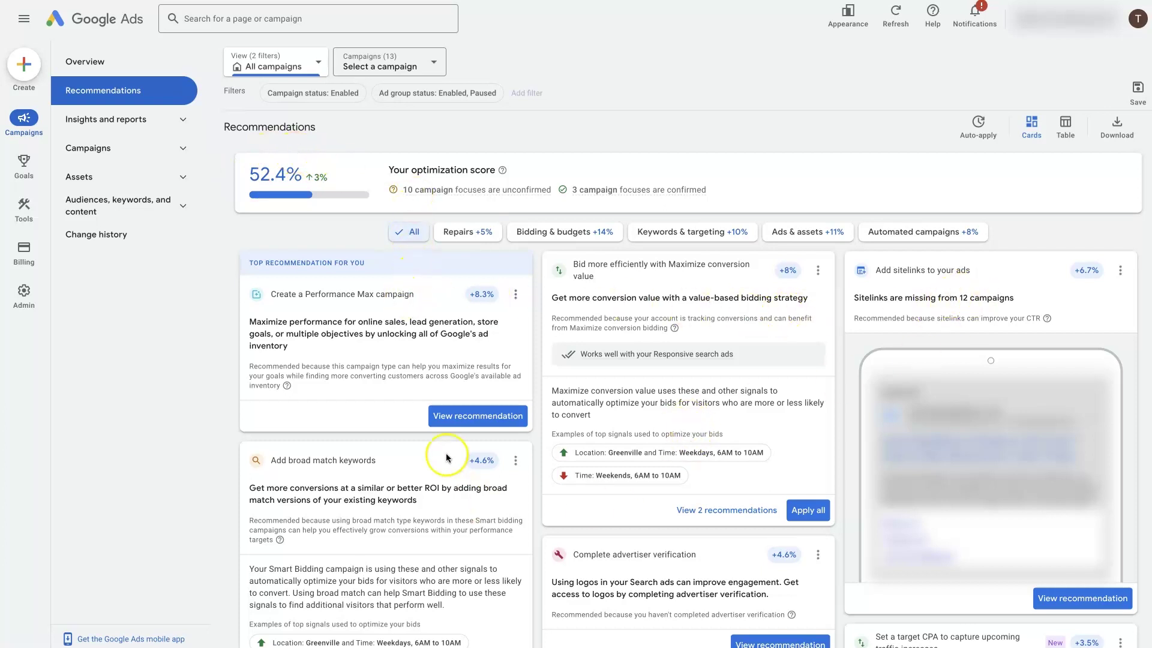
{"action": "scroll", "coordinate": [499, 435], "scroll_direction": "down", "scroll_amount": 1}
{"action": "scroll", "coordinate": [450, 450], "scroll_direction": "up", "scroll_amount": 1}
{"action": "mouse_move", "coordinate": [485, 301]}
{"action": "mouse_move", "coordinate": [793, 278]}
{"action": "mouse_move", "coordinate": [502, 171]}
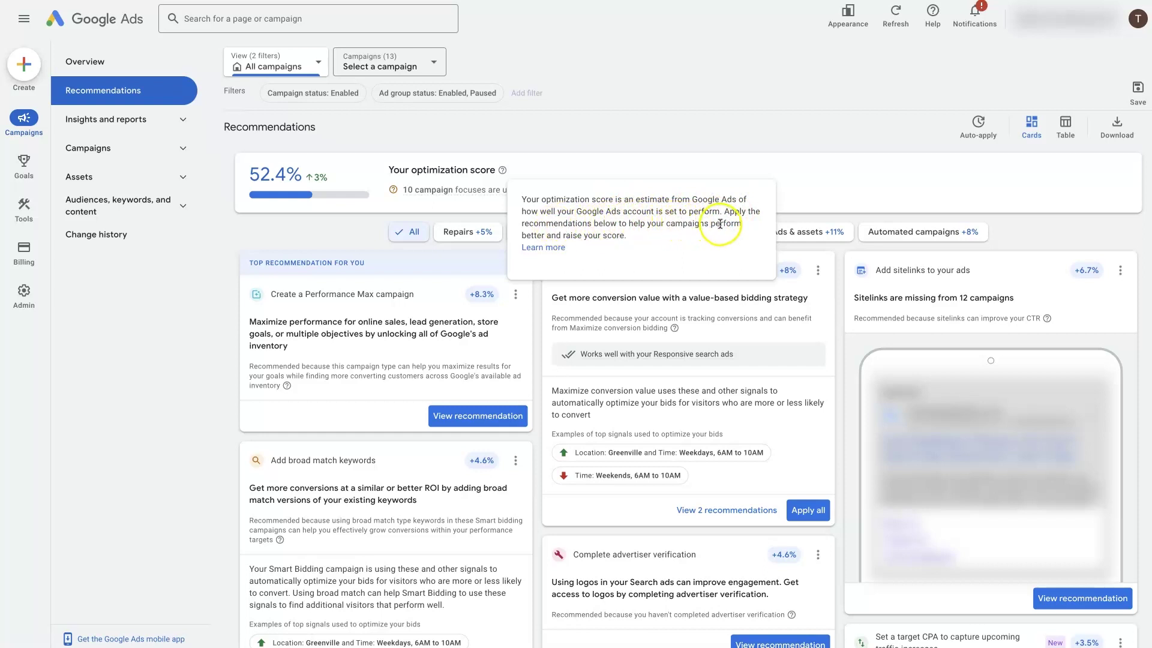
- Check the add-filter options without applying a filter, then scan the recommendations list
{"action": "left_click", "coordinate": [690, 85]}
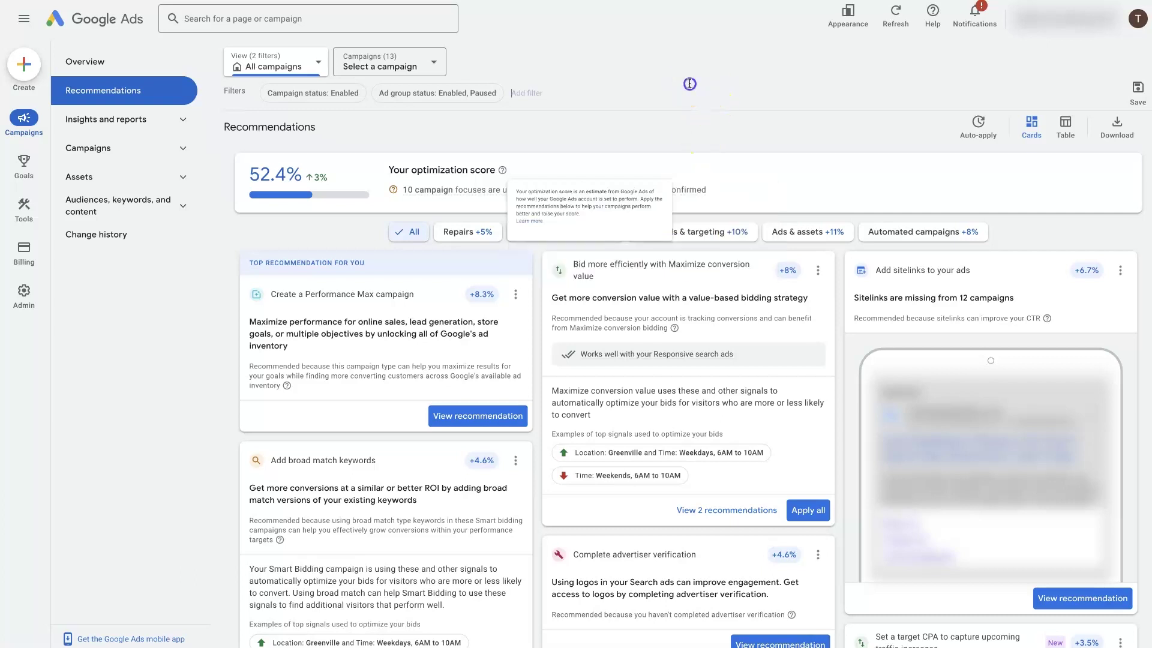
{"action": "left_click", "coordinate": [686, 130]}
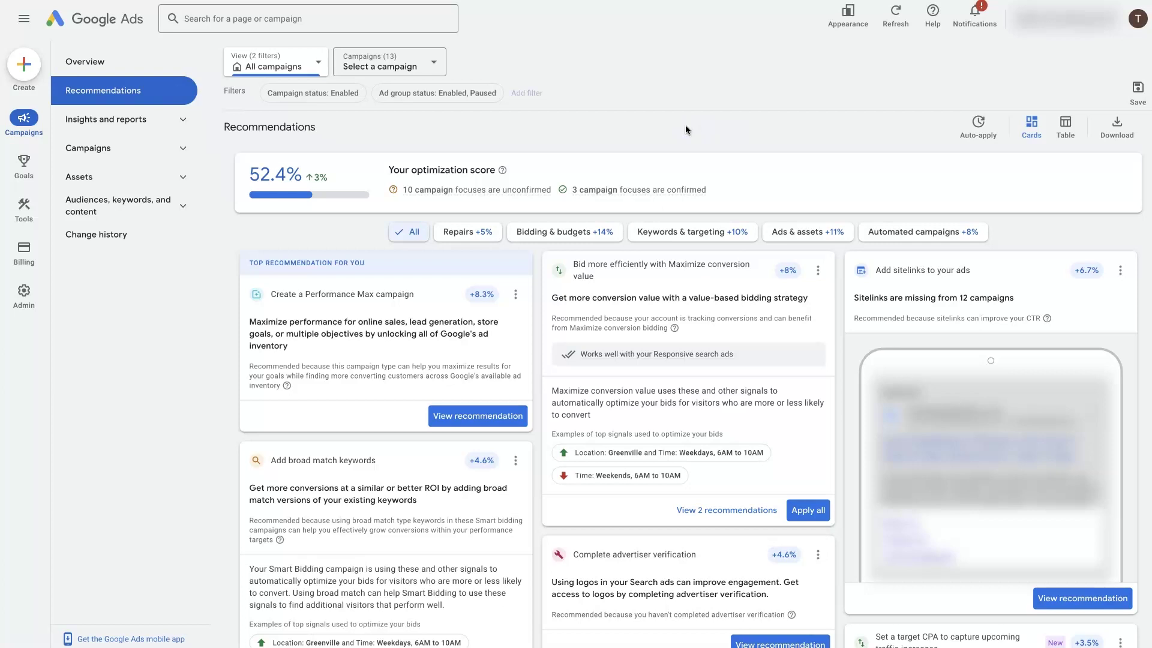
{"action": "scroll", "coordinate": [761, 514], "scroll_direction": "down", "scroll_amount": 4}
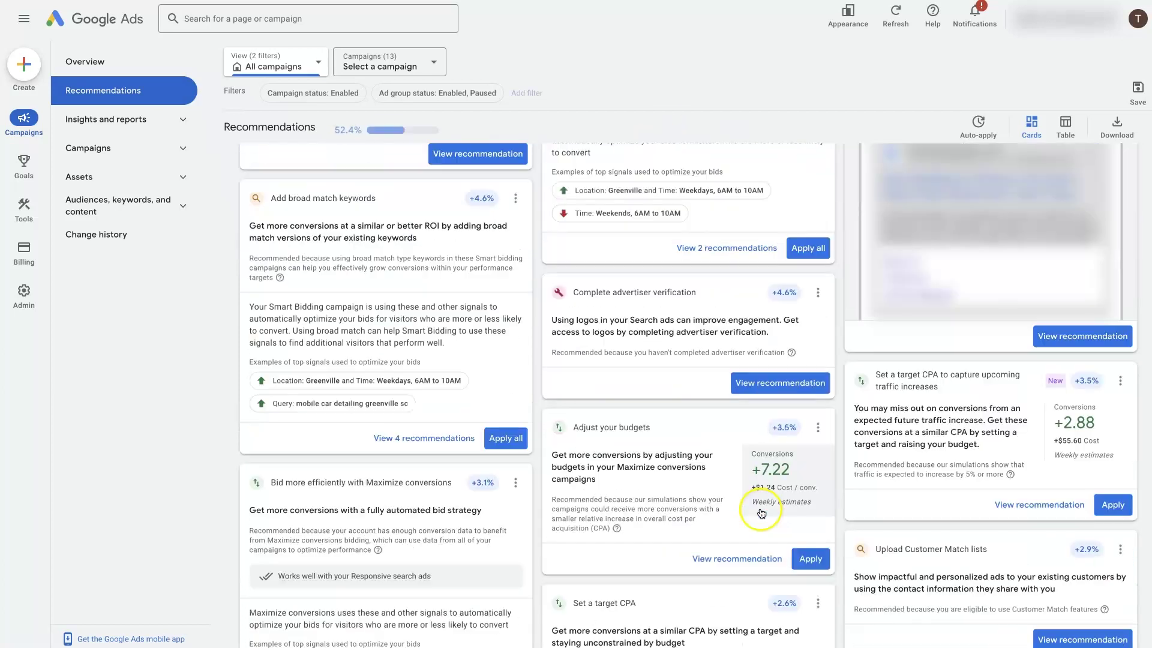
{"action": "scroll", "coordinate": [461, 335], "scroll_direction": "up", "scroll_amount": 1}
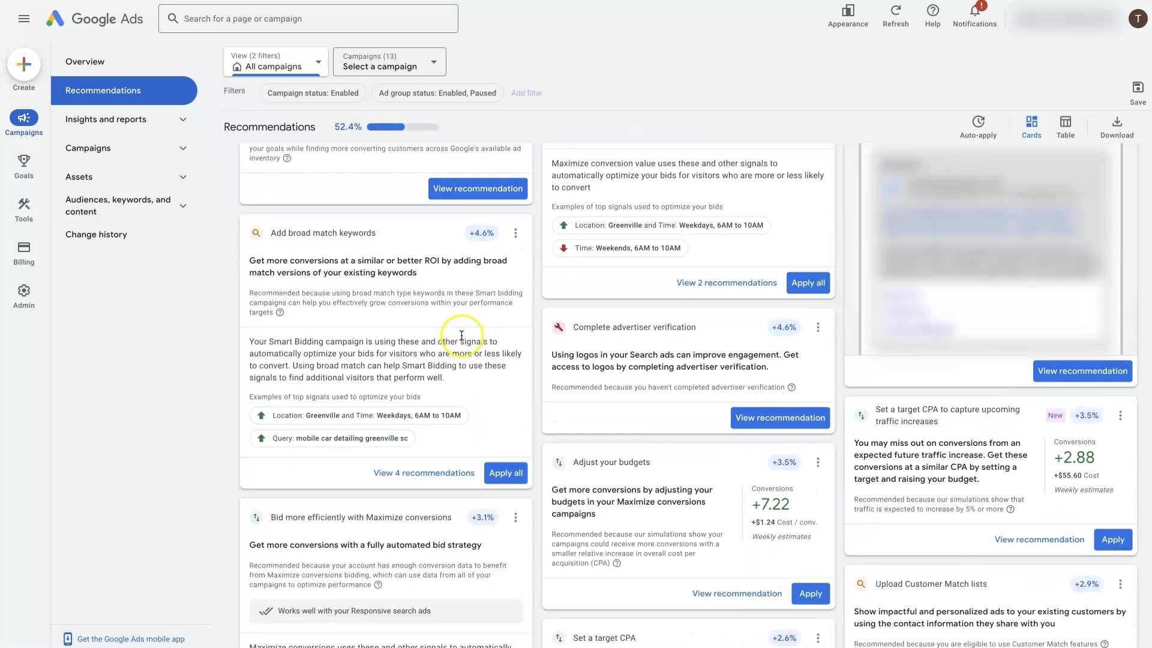
{"action": "scroll", "coordinate": [462, 335], "scroll_direction": "up", "scroll_amount": 4}
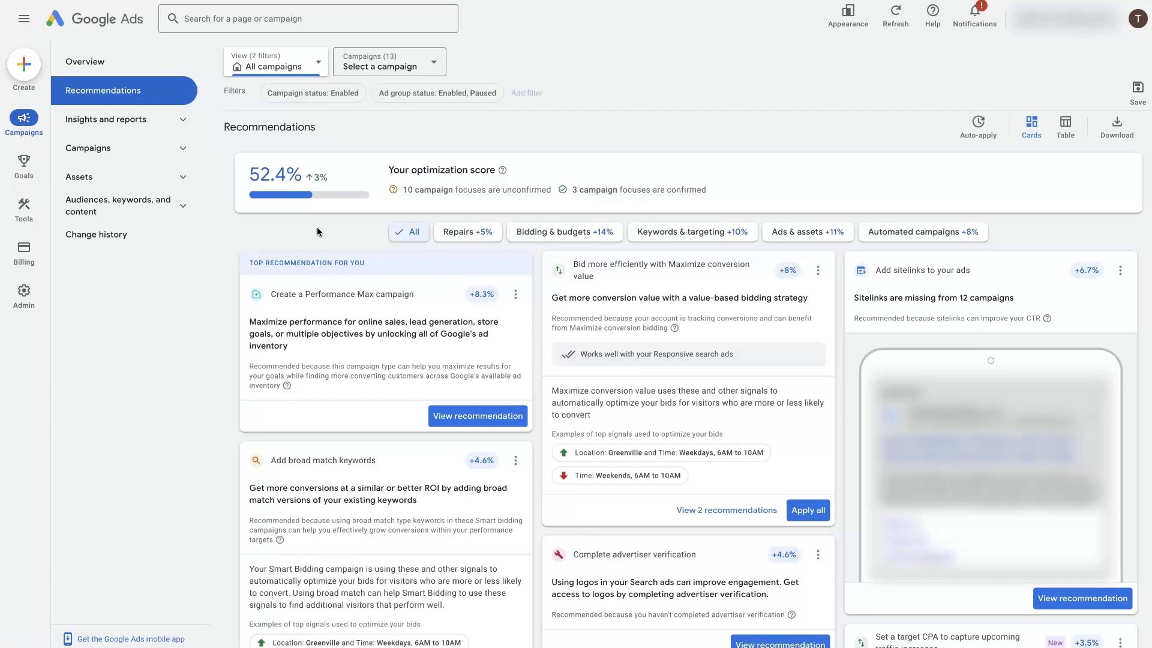
{"action": "scroll", "coordinate": [870, 300], "scroll_direction": "down", "scroll_amount": 2}
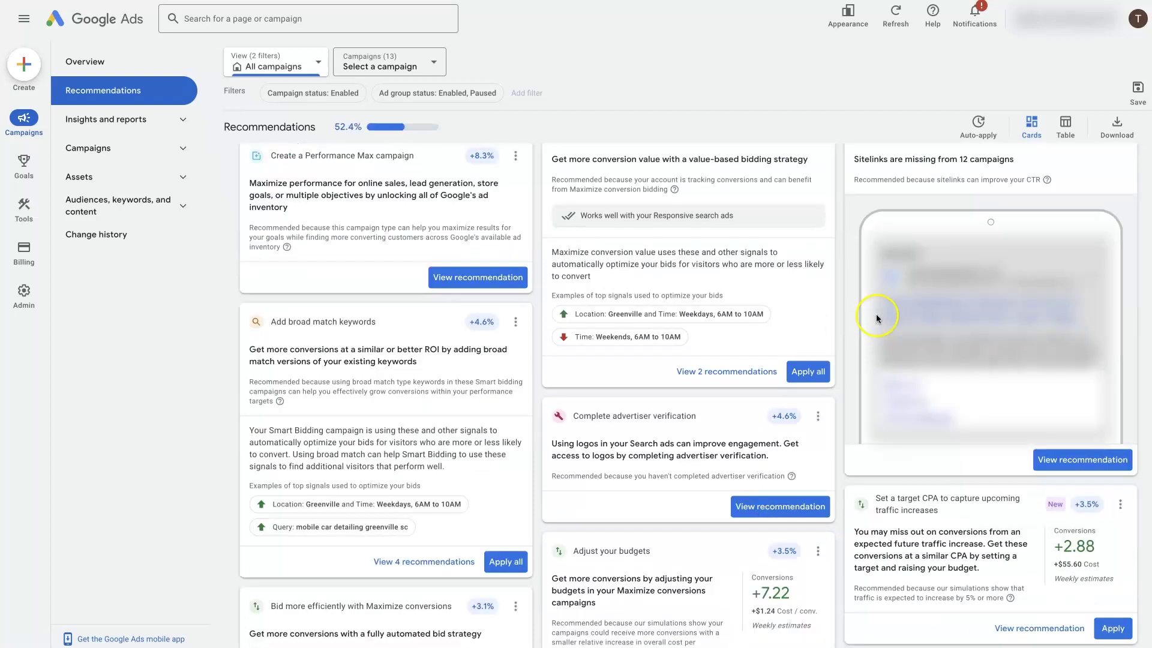
{"action": "scroll", "coordinate": [874, 314], "scroll_direction": "up", "scroll_amount": 2}
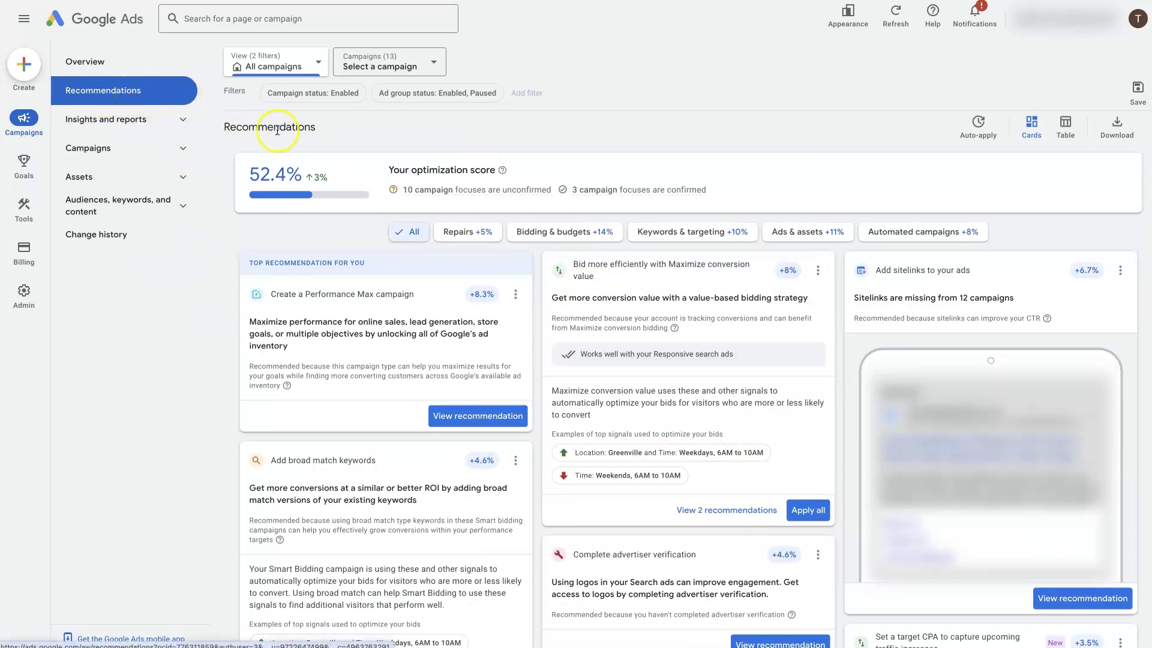
- Inspect the Recommendations page title, the Performance Max campaign card and the Sitelinks card
{"action": "left_click_drag", "start_coordinate": [336, 127], "coordinate": [223, 127]}
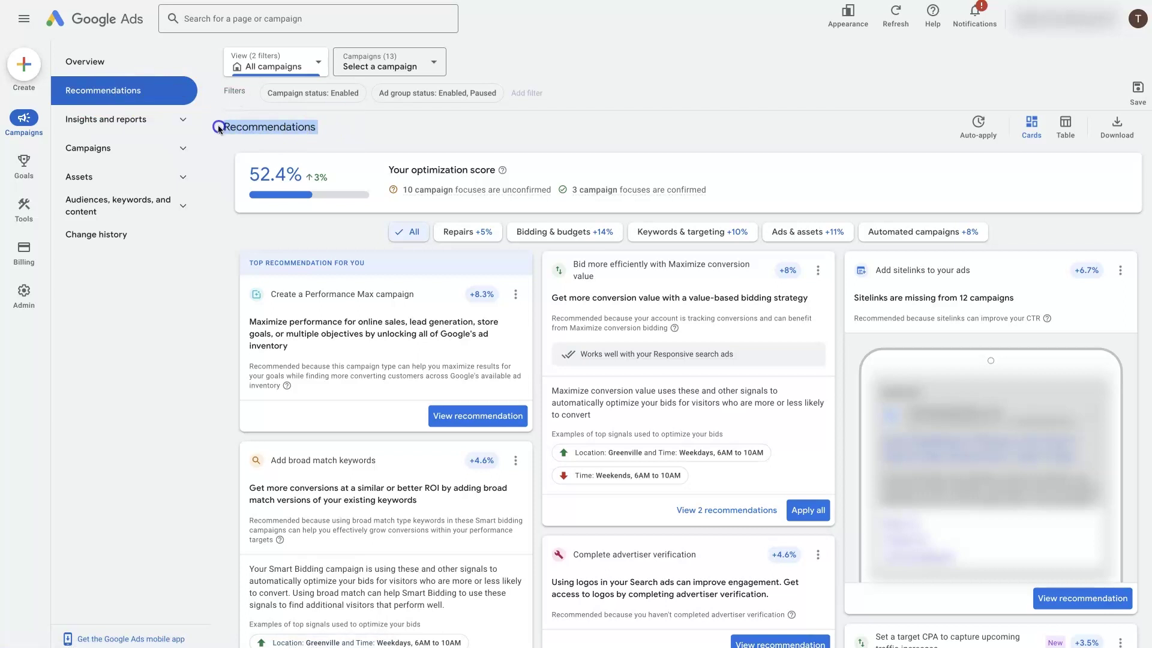
{"action": "left_click", "coordinate": [322, 128]}
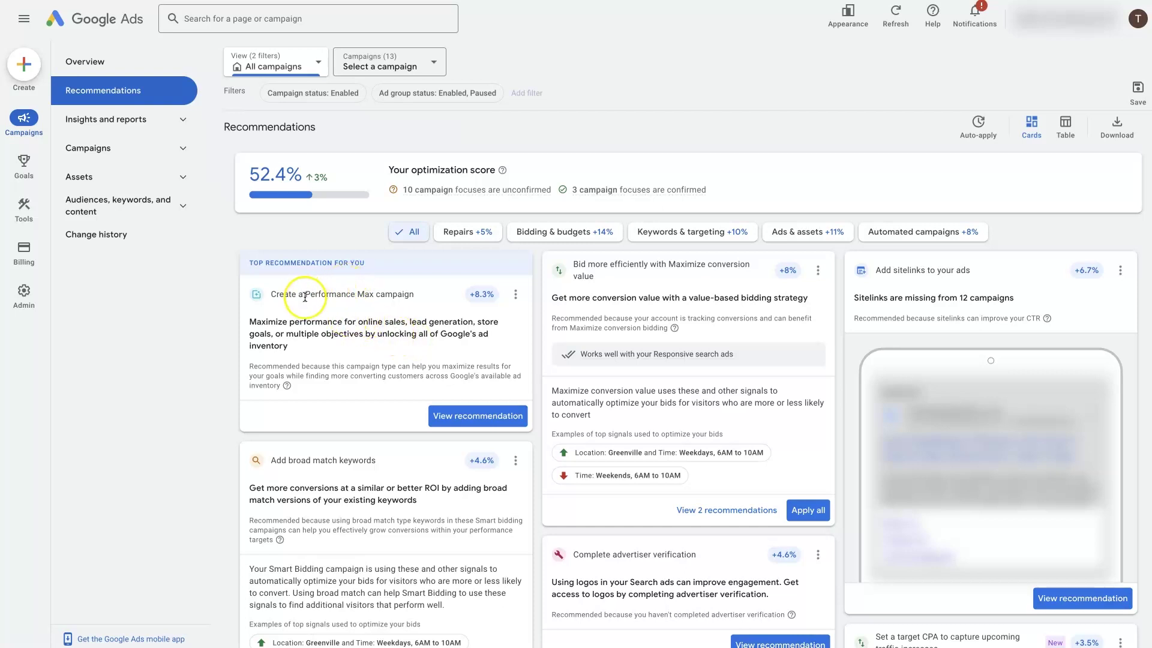
{"action": "left_click_drag", "start_coordinate": [306, 293], "coordinate": [414, 296]}
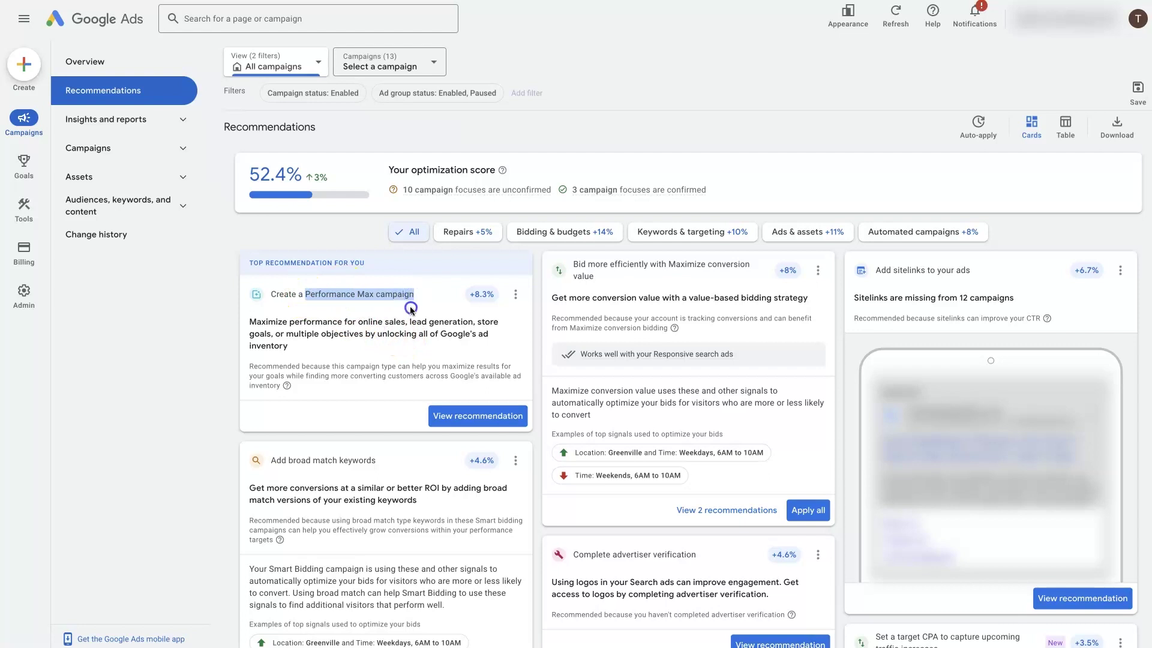
{"action": "left_click", "coordinate": [412, 307]}
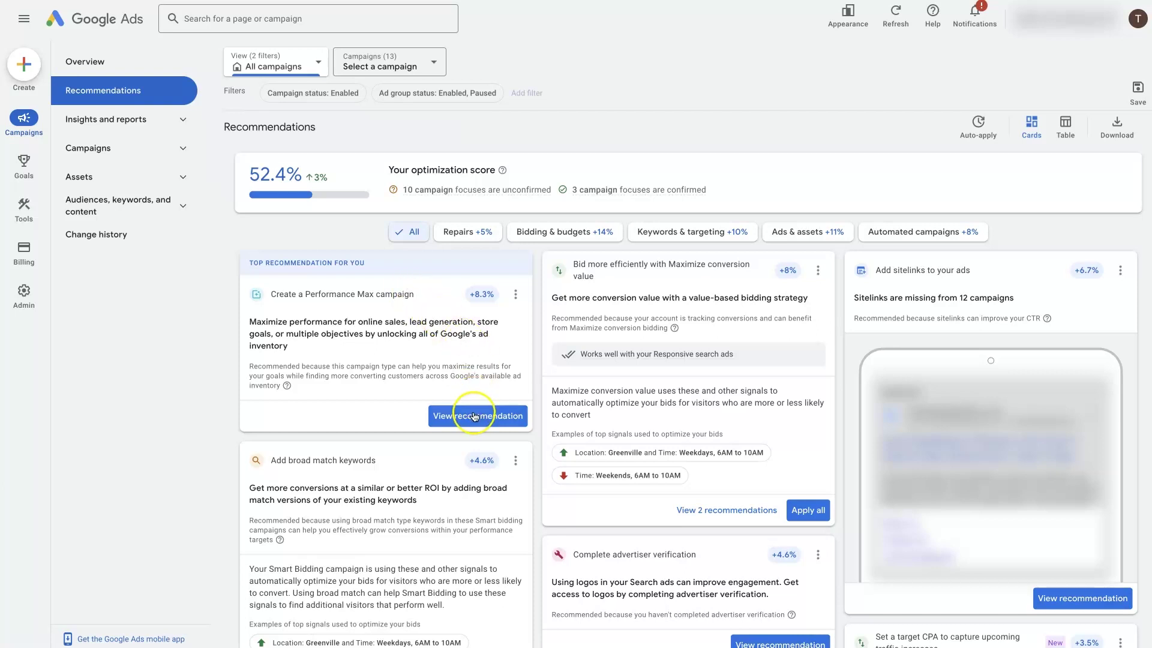
{"action": "left_click", "coordinate": [822, 520]}
{"action": "left_click_drag", "start_coordinate": [855, 298], "coordinate": [888, 299]}
{"action": "left_click", "coordinate": [1081, 600]}
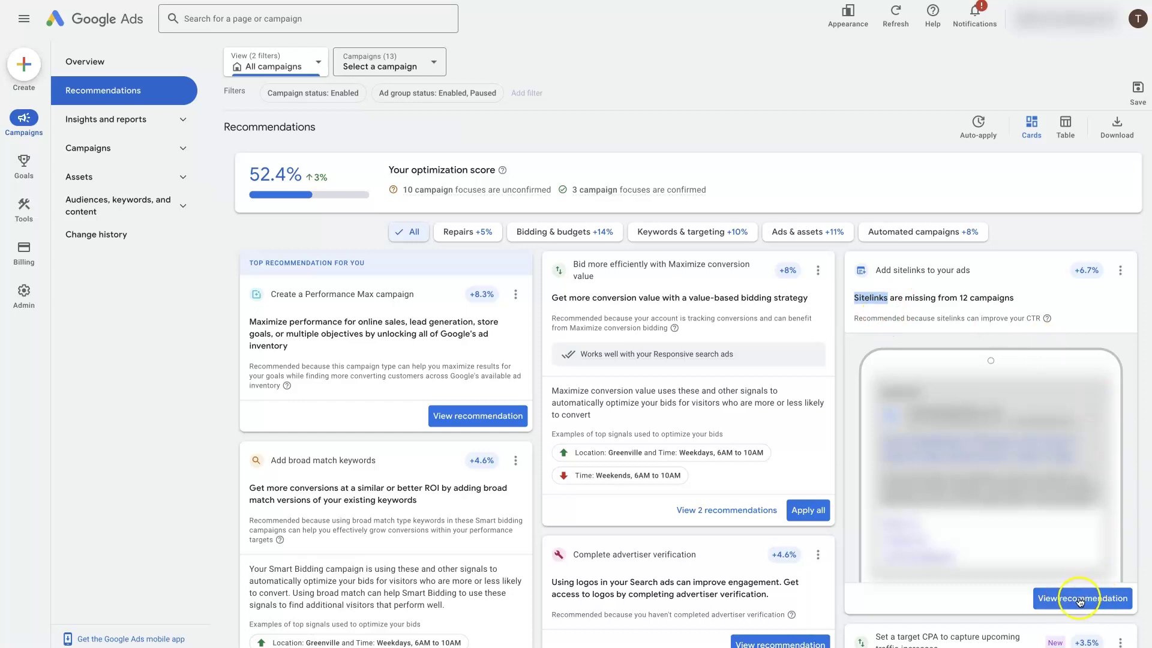
{"action": "left_click", "coordinate": [1041, 238]}
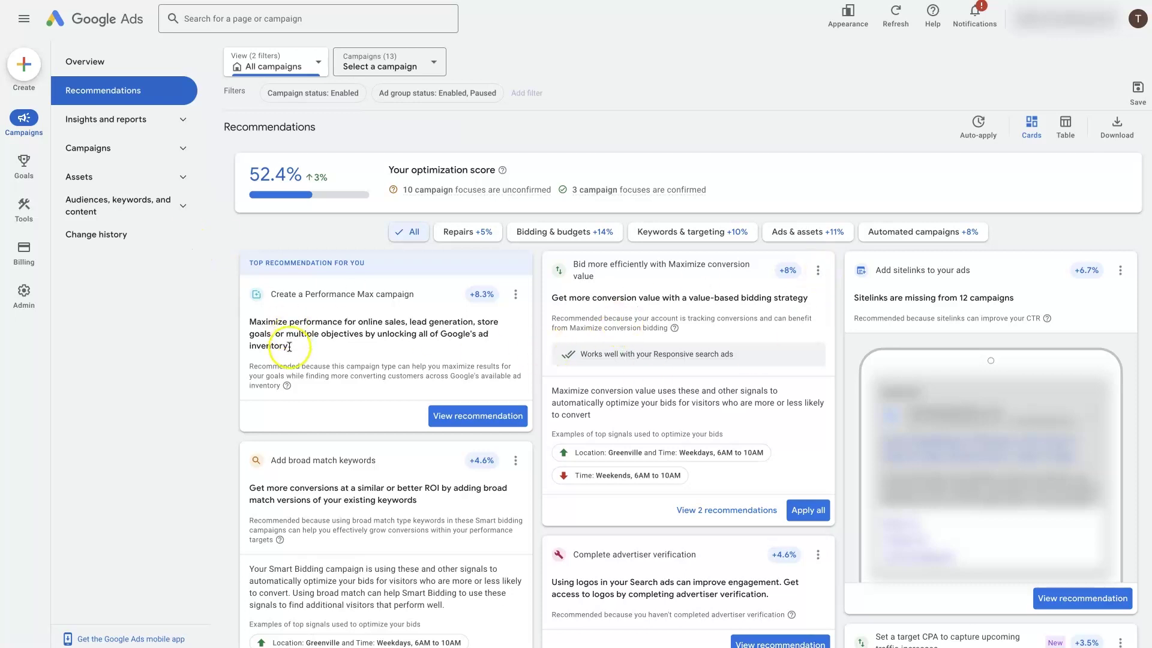
- Dismiss all Performance Max campaign recommendations, raising the optimization score to 60.7%
{"action": "scroll", "coordinate": [290, 353], "scroll_direction": "down", "scroll_amount": 2}
{"action": "scroll", "coordinate": [290, 353], "scroll_direction": "up", "scroll_amount": 2}
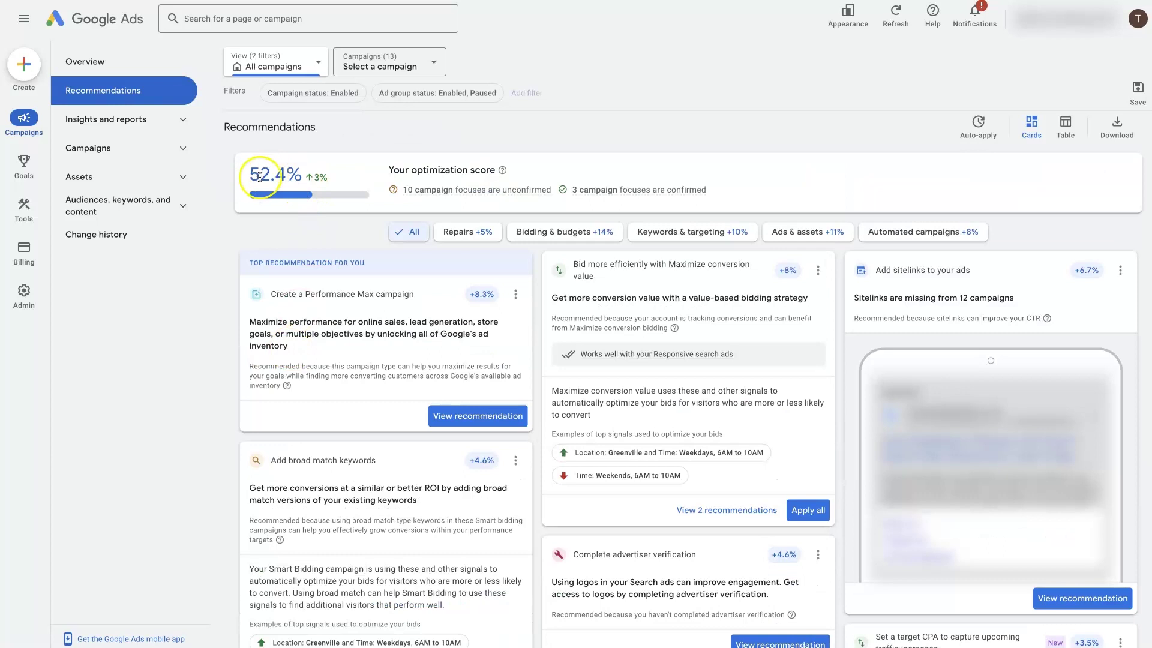
{"action": "left_click", "coordinate": [515, 295]}
{"action": "left_click", "coordinate": [478, 329]}
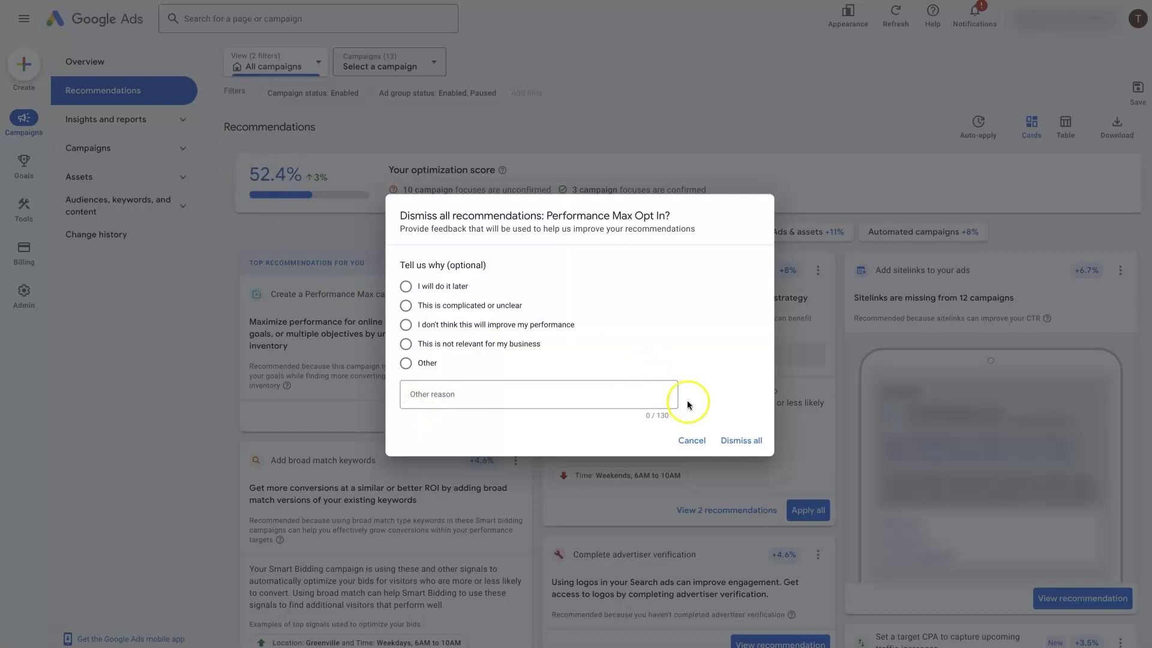
{"action": "left_click", "coordinate": [742, 441]}
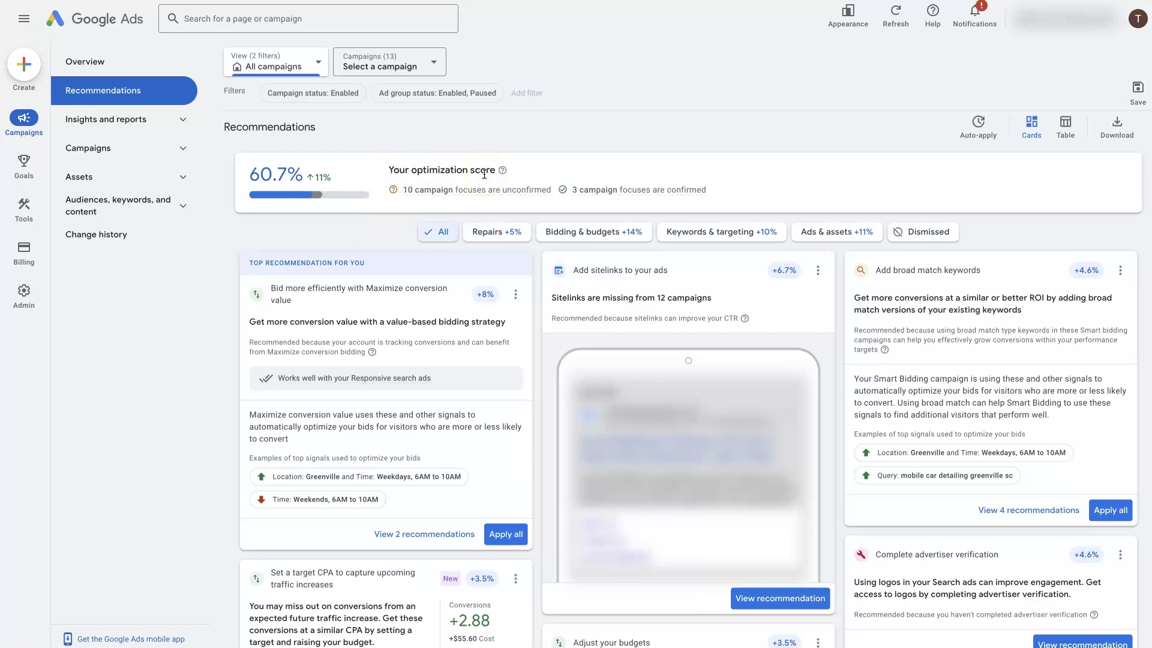
{"action": "left_click_drag", "start_coordinate": [496, 171], "coordinate": [388, 169]}
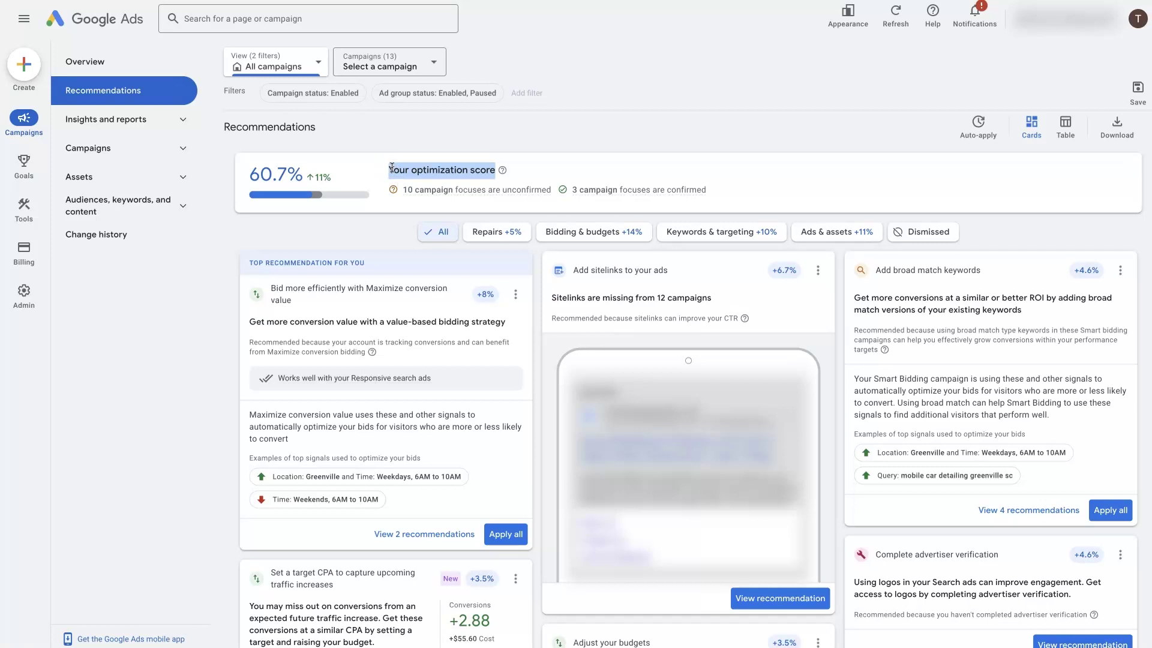
{"action": "left_click", "coordinate": [392, 167]}
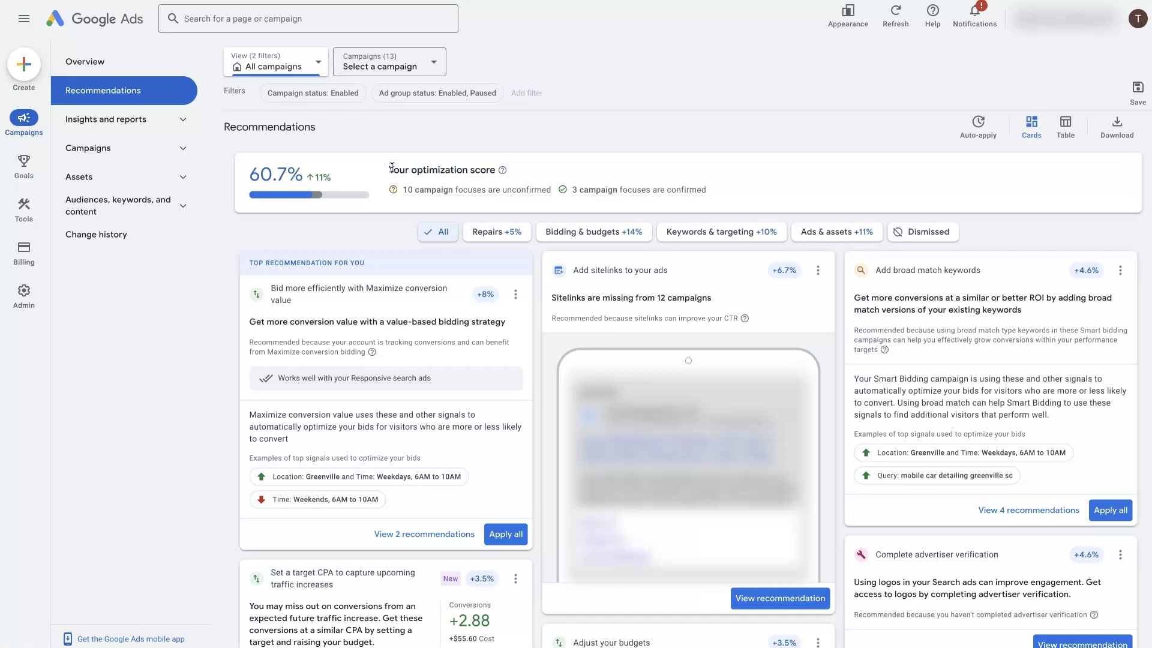
{"action": "left_click", "coordinate": [389, 169]}
{"action": "left_click_drag", "start_coordinate": [390, 170], "coordinate": [493, 172]}
{"action": "left_click", "coordinate": [491, 171]}
{"action": "left_click", "coordinate": [502, 170]}
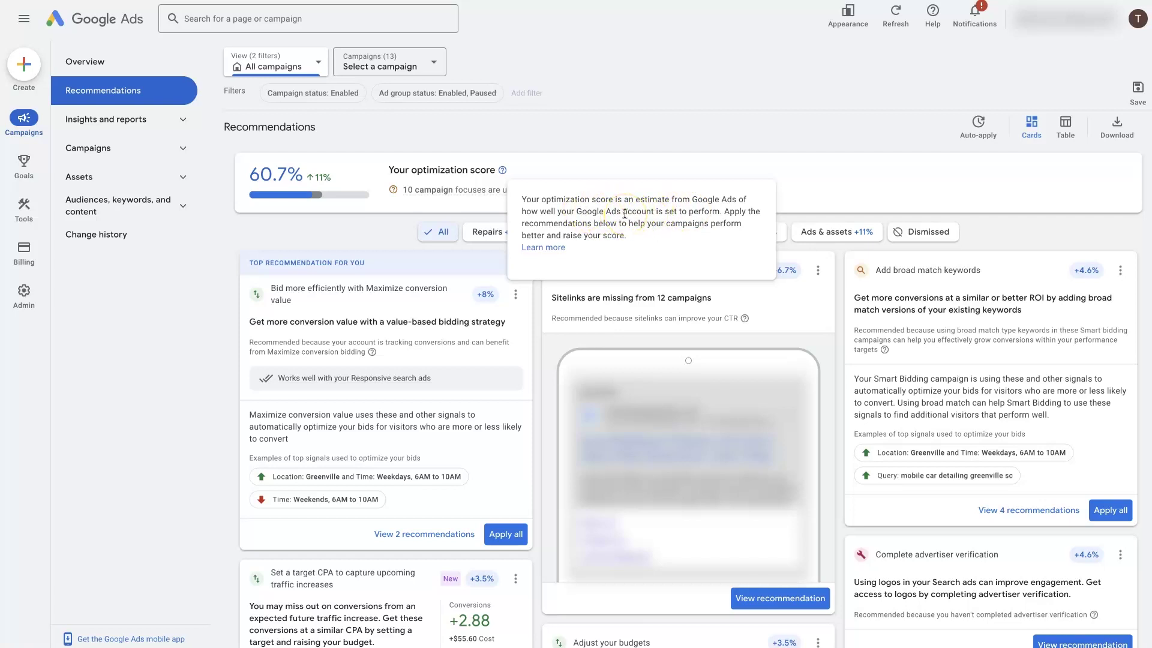
{"action": "left_click", "coordinate": [650, 94]}
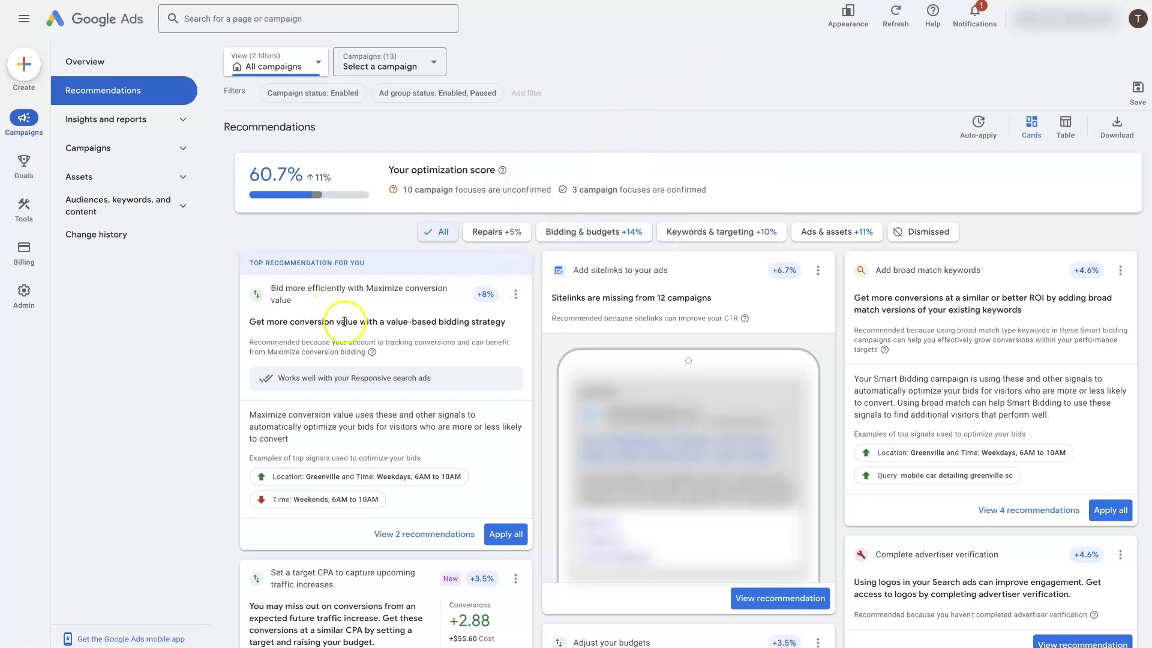
{"action": "scroll", "coordinate": [360, 309], "scroll_direction": "down", "scroll_amount": 1}
{"action": "scroll", "coordinate": [378, 303], "scroll_direction": "down", "scroll_amount": 3}
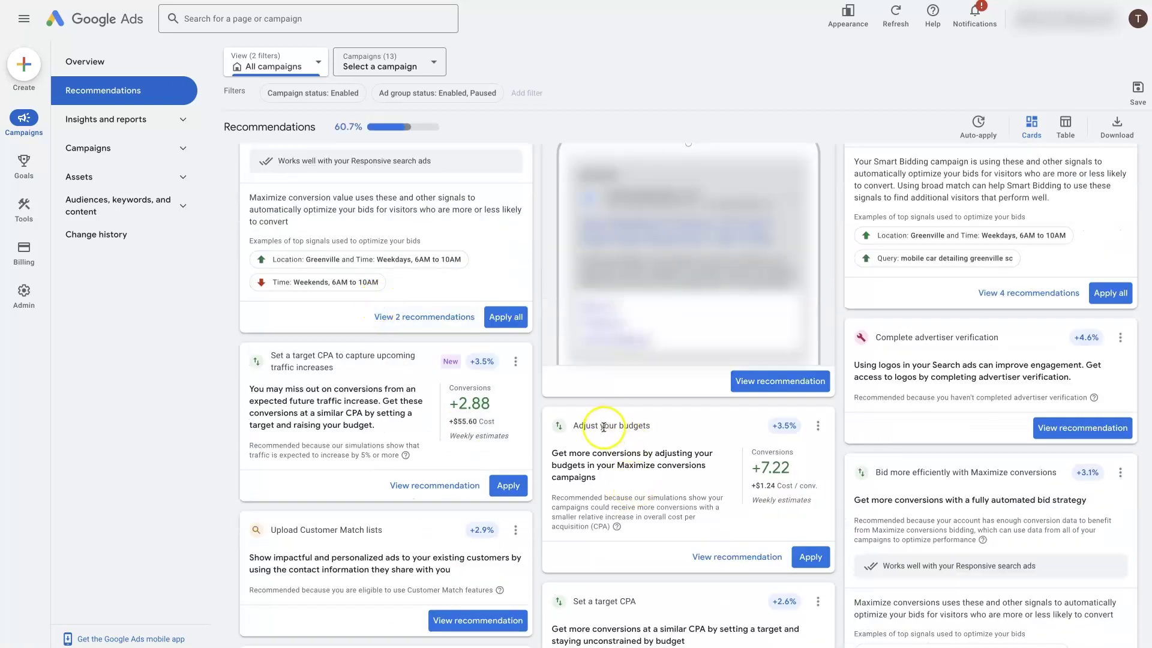
{"action": "left_click_drag", "start_coordinate": [561, 426], "coordinate": [653, 430]}
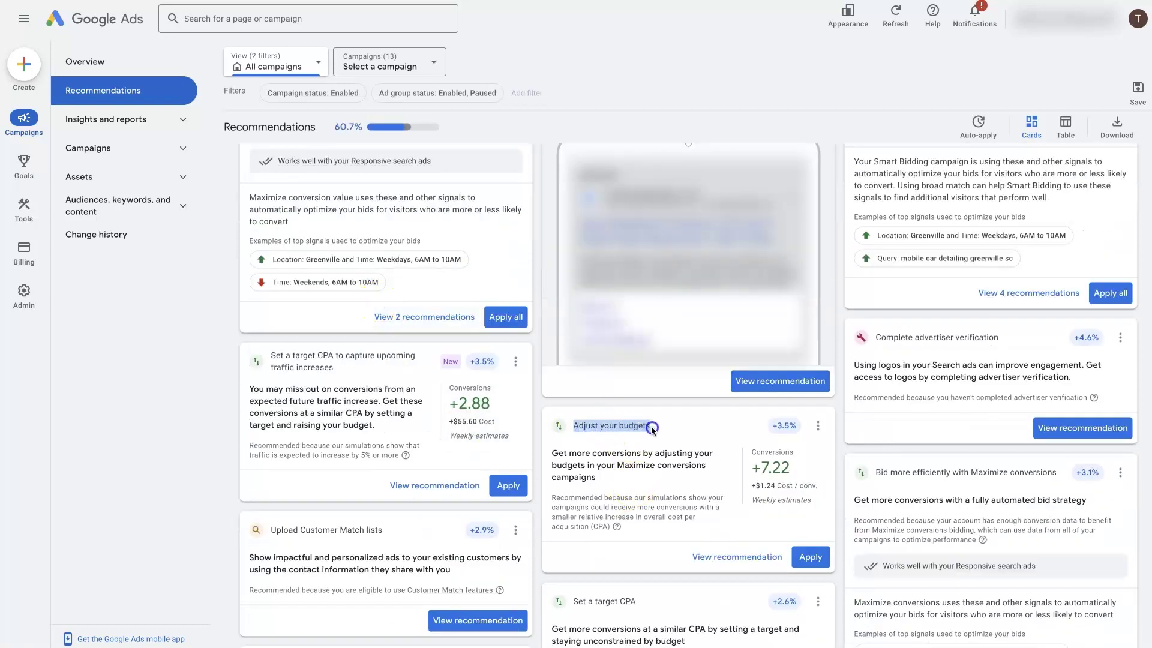
{"action": "left_click", "coordinate": [656, 430]}
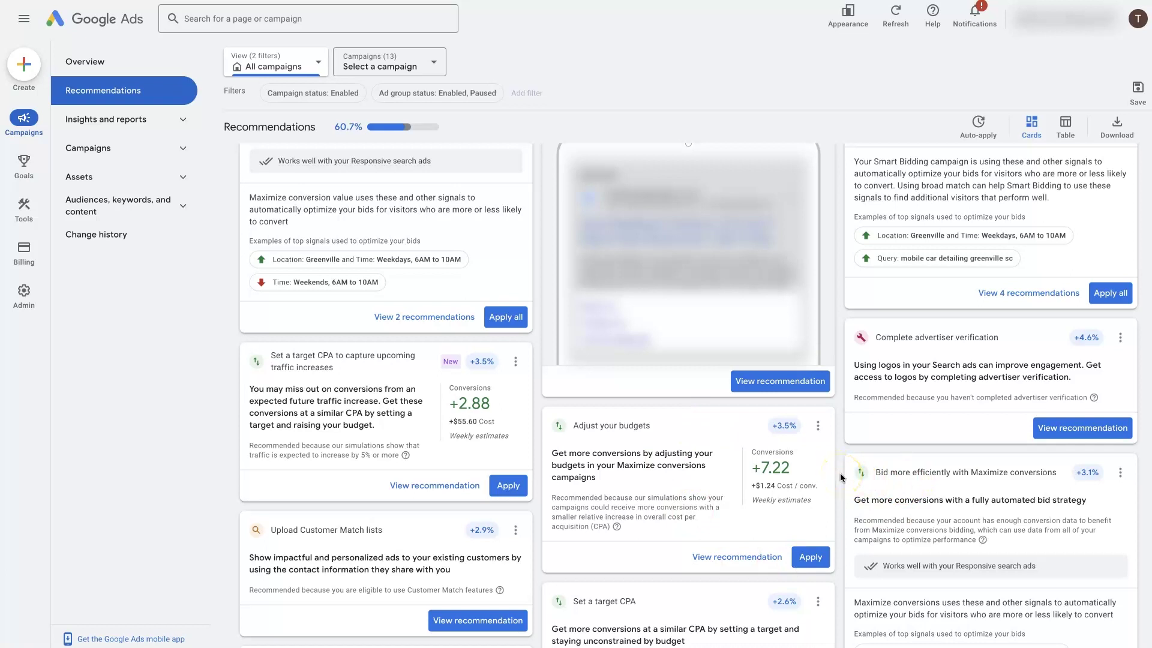
{"action": "scroll", "coordinate": [840, 478], "scroll_direction": "up", "scroll_amount": 4}
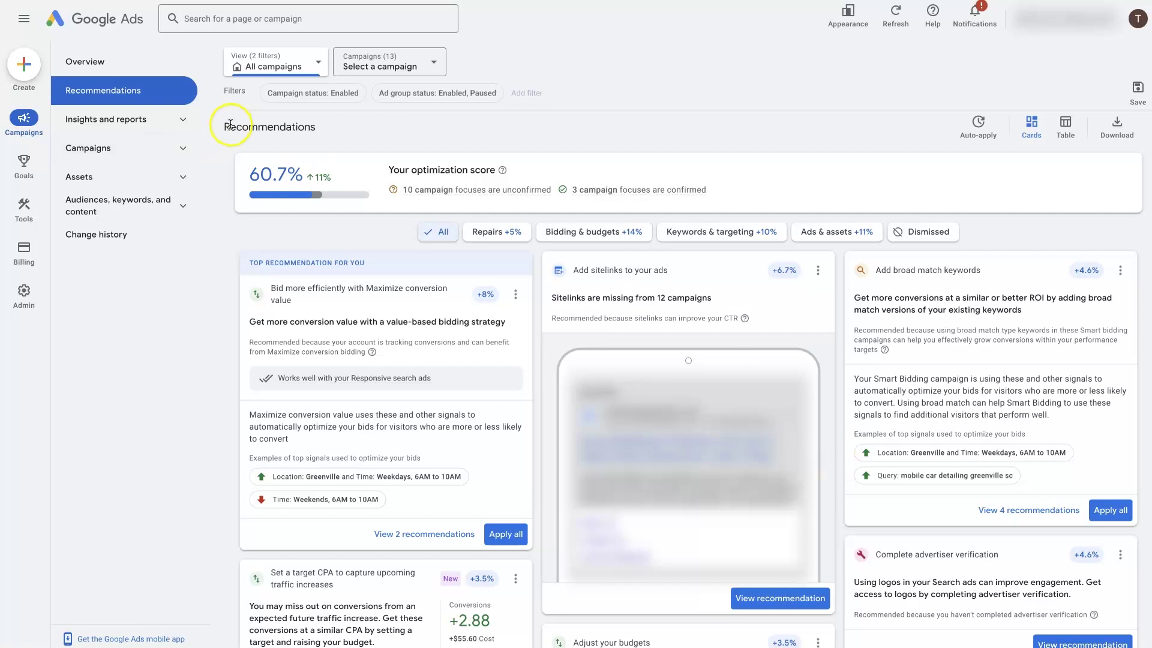
{"action": "left_click_drag", "start_coordinate": [223, 126], "coordinate": [315, 128]}
{"action": "left_click", "coordinate": [366, 142]}
{"action": "left_click", "coordinate": [142, 354]}
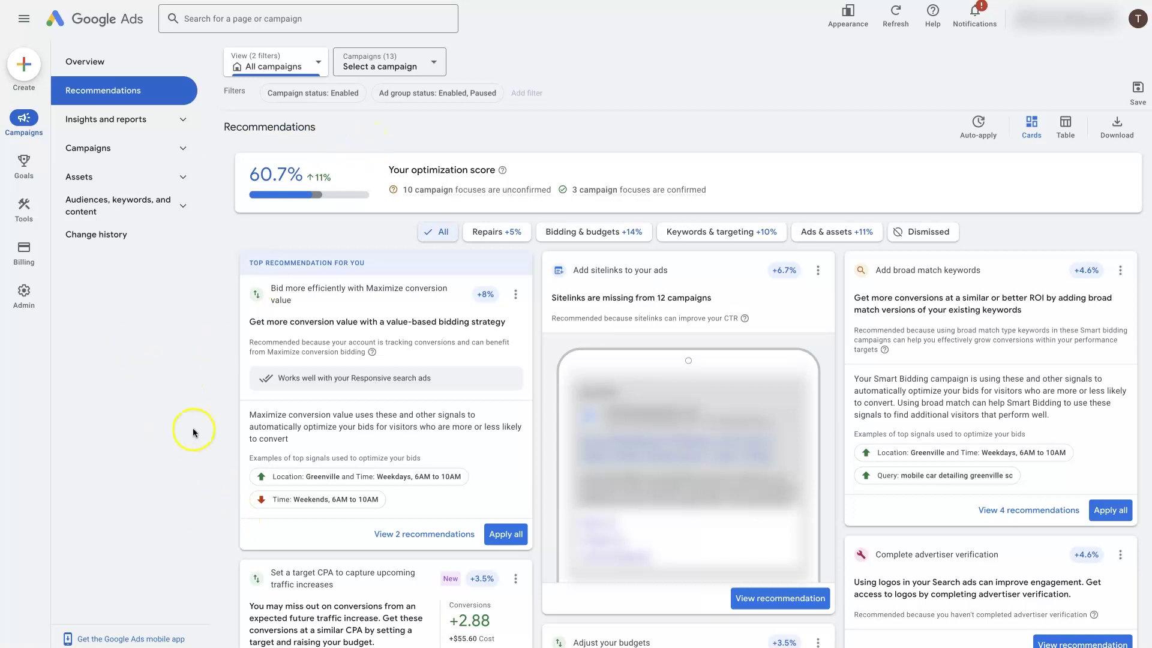